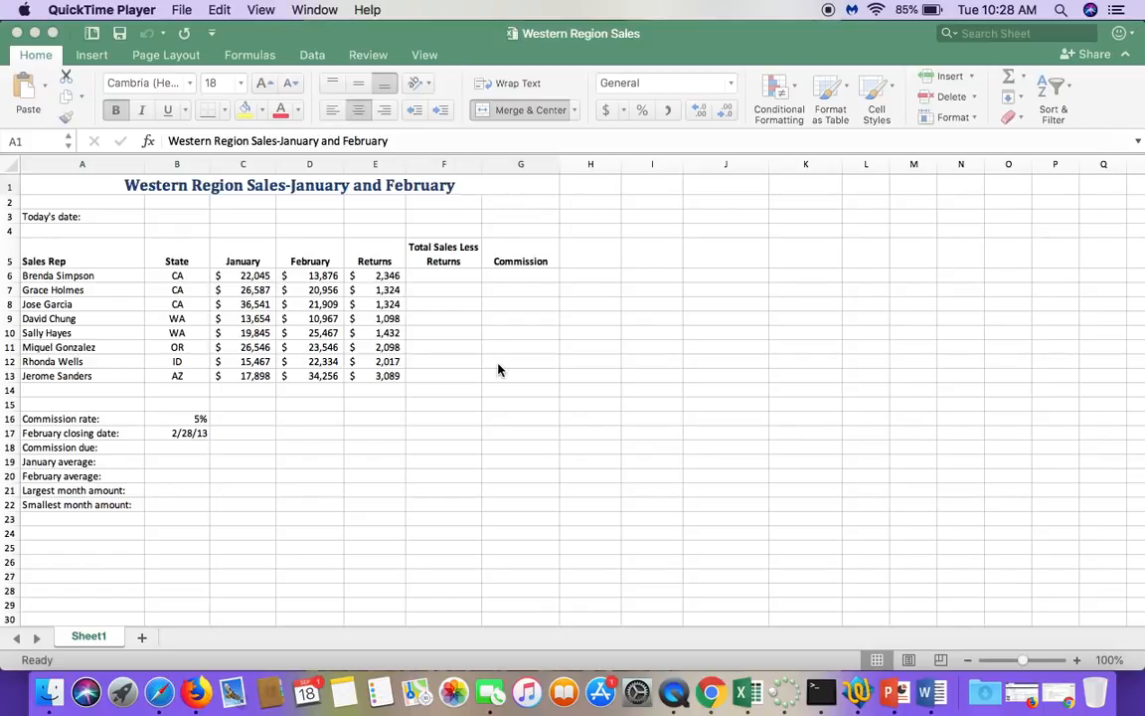
# Step: Calculate total sales less returns in F6 with =C6+D6-E6 and fill the formula down to F13
pyautogui.click(628, 388)
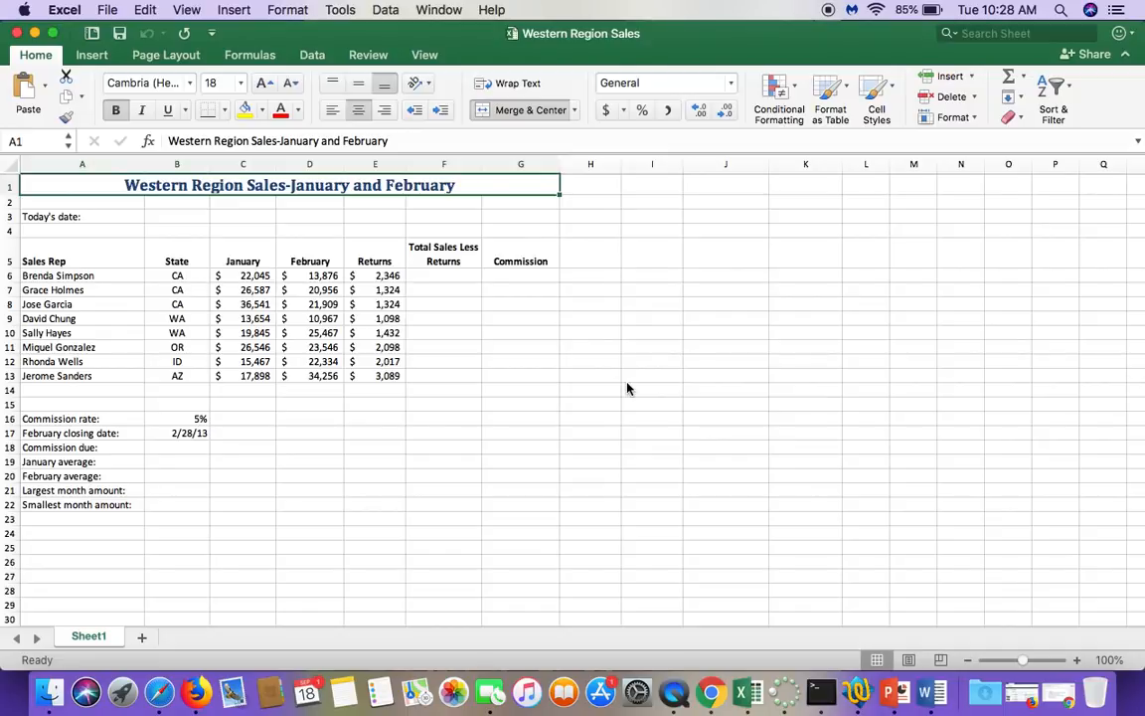
pyautogui.click(471, 277)
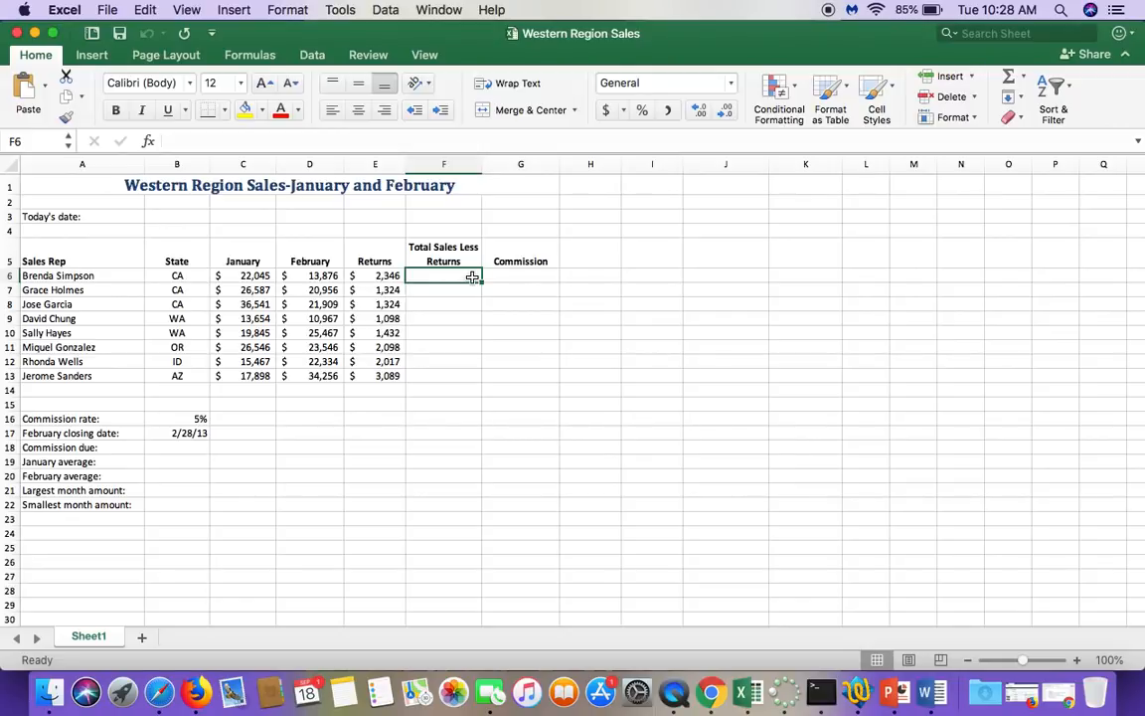
pyautogui.write('=')
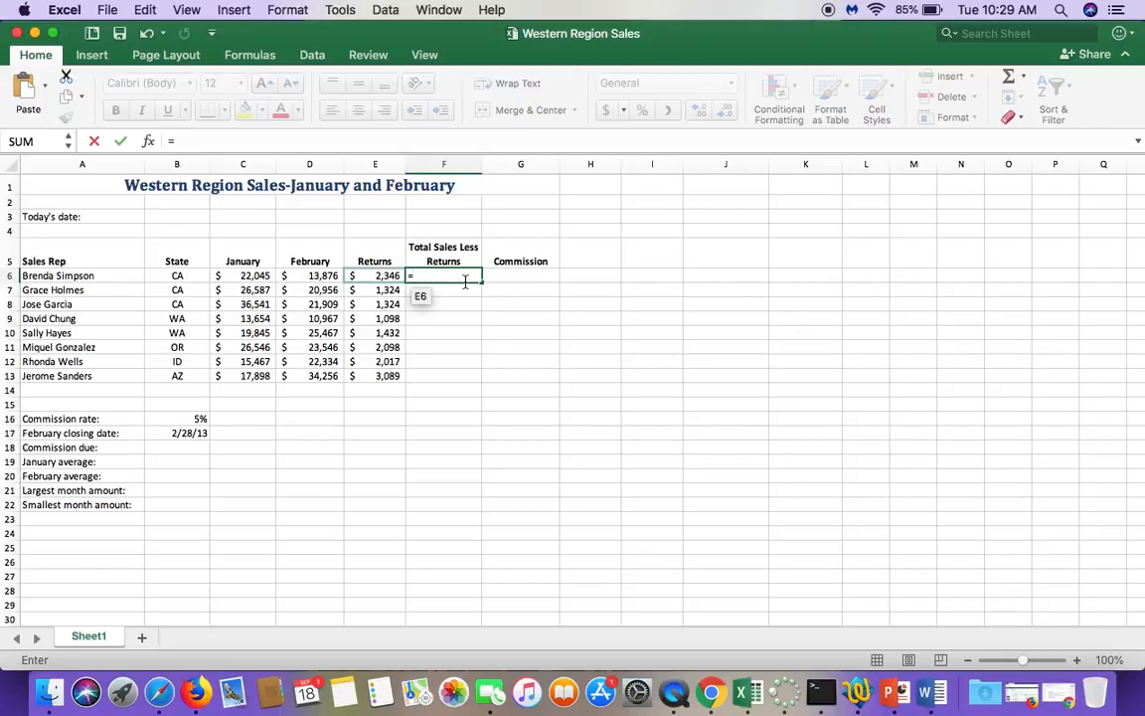
pyautogui.click(254, 275)
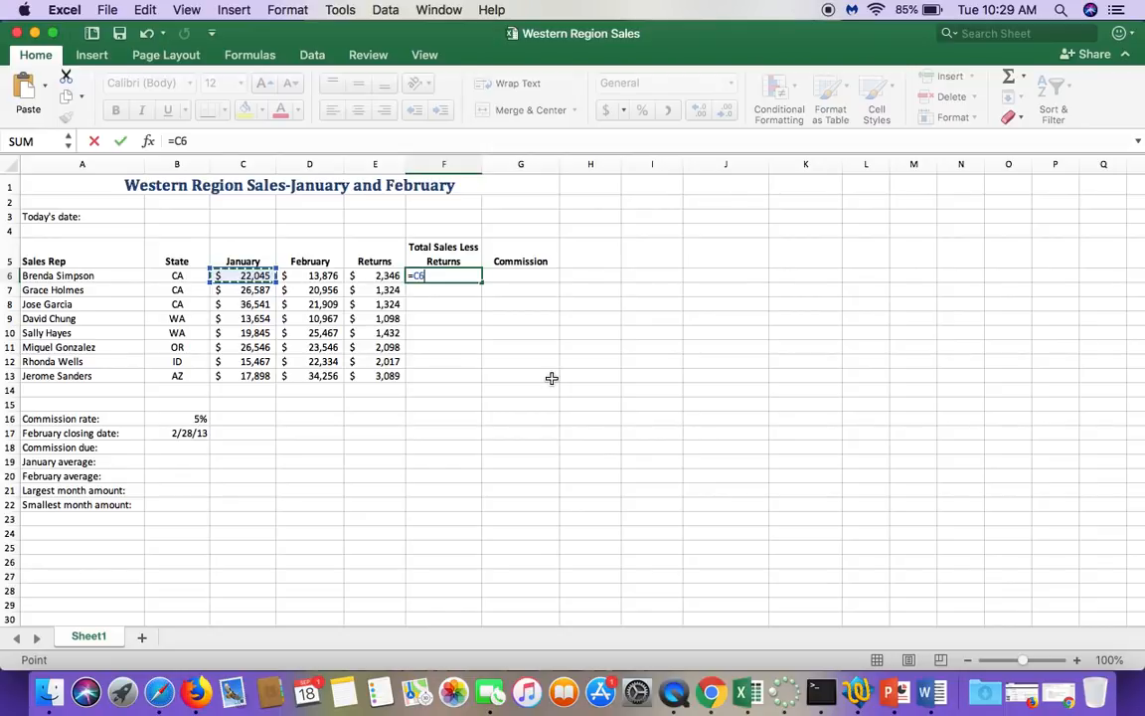
pyautogui.write('+')
pyautogui.click(308, 275)
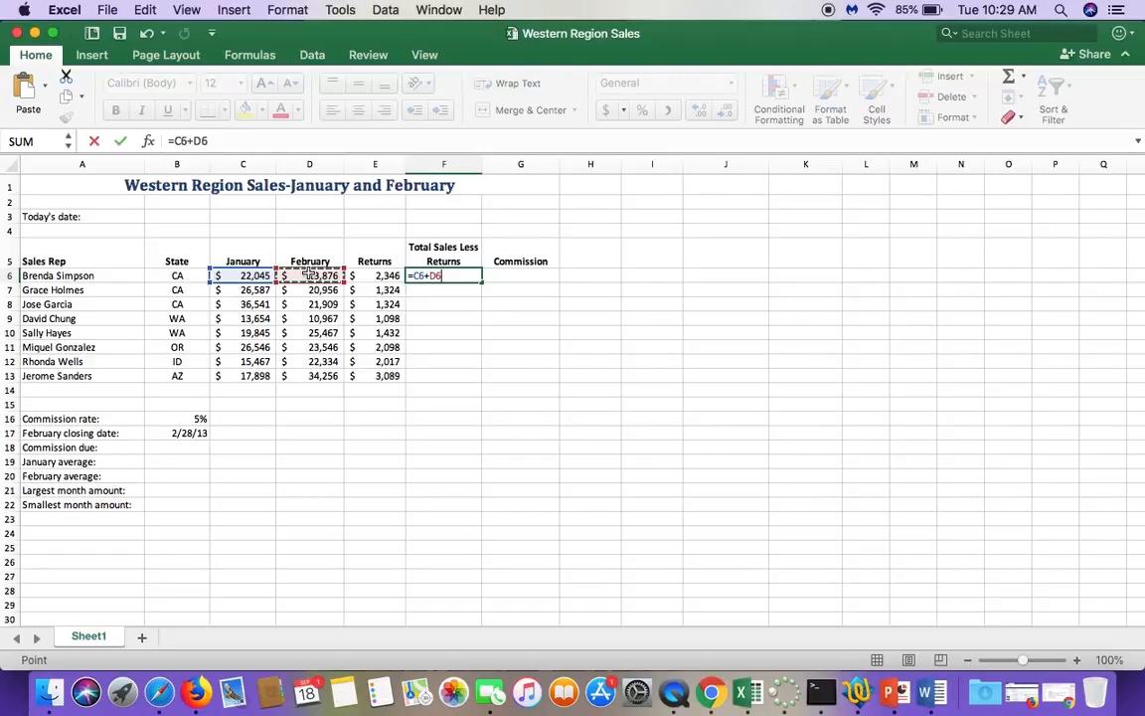
pyautogui.write('-')
pyautogui.click(370, 275)
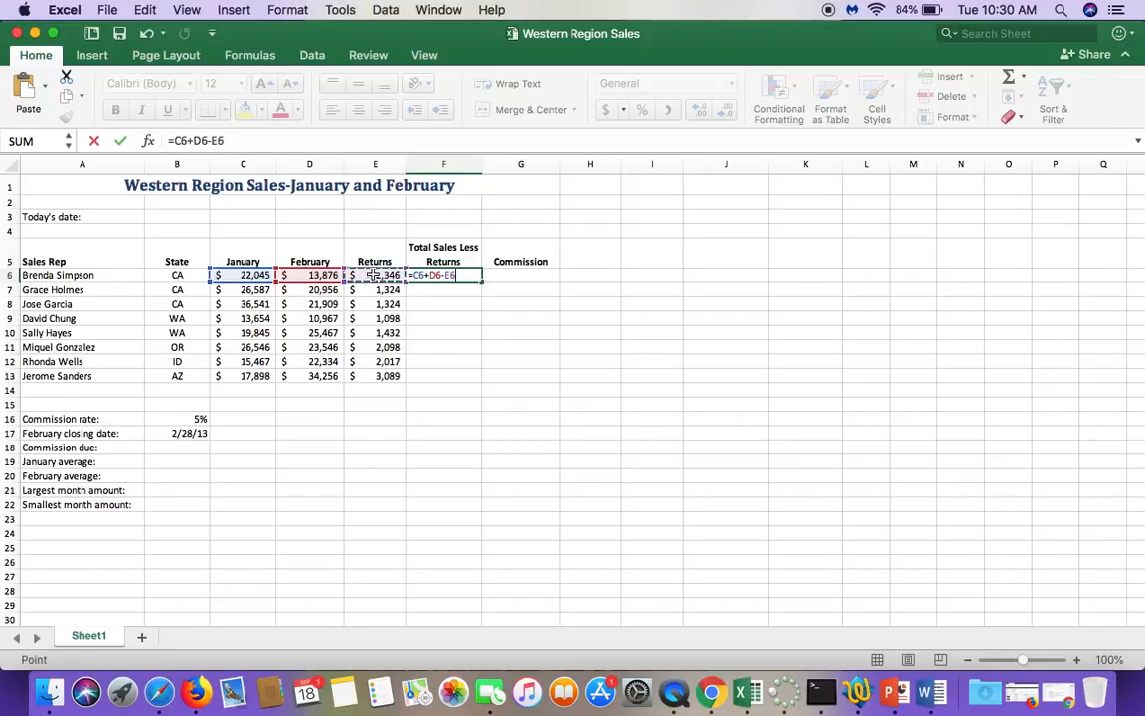
pyautogui.click(120, 141)
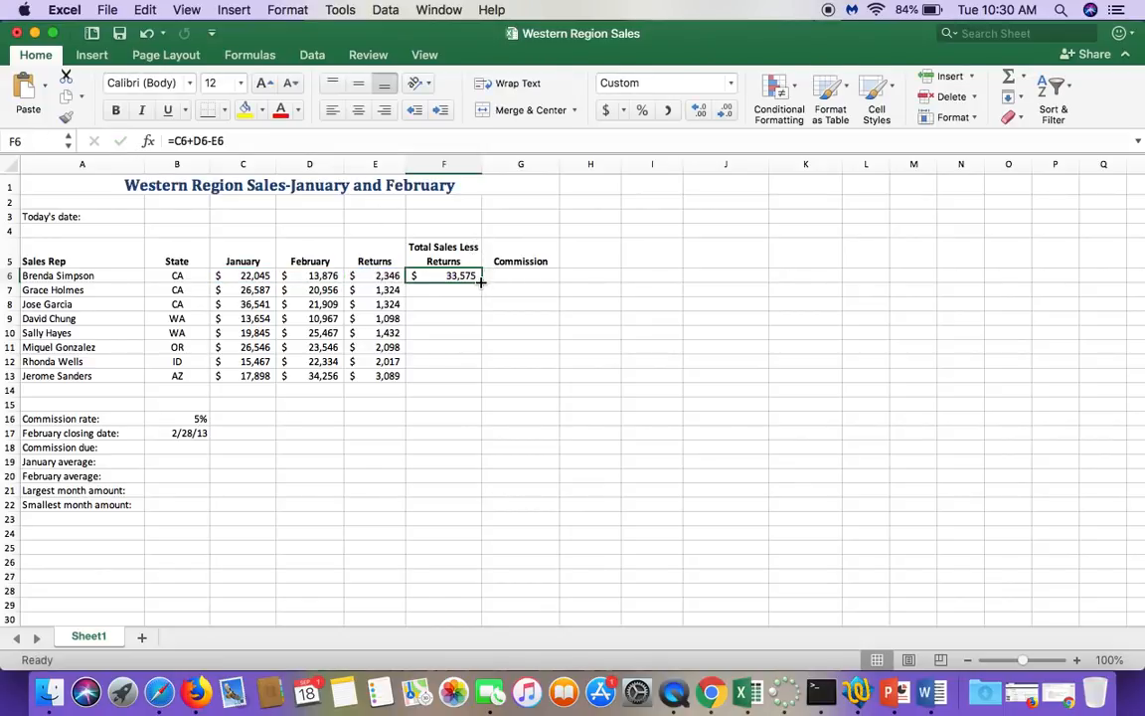
pyautogui.moveTo(480, 282)
pyautogui.mouseDown()
pyautogui.moveTo(467, 314)
pyautogui.moveTo(469, 382)
pyautogui.mouseUp()
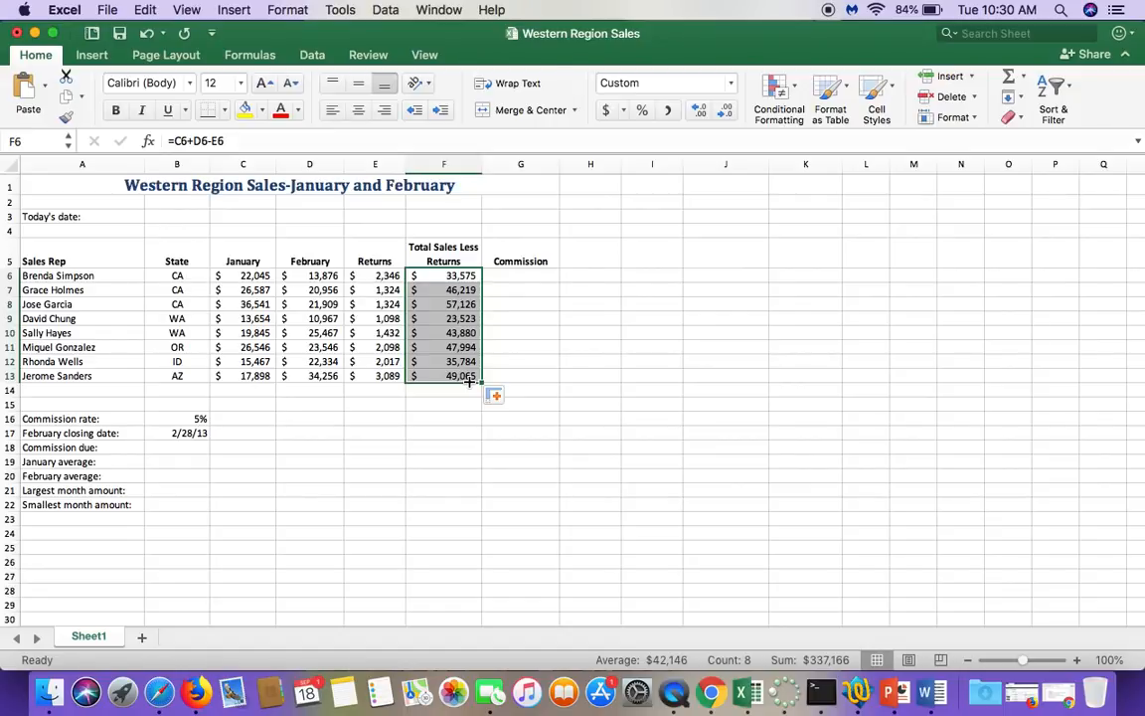
# Step: Try to calculate the commission in G6 with =B16*F6 and fill the formula down to G13
pyautogui.click(532, 283)
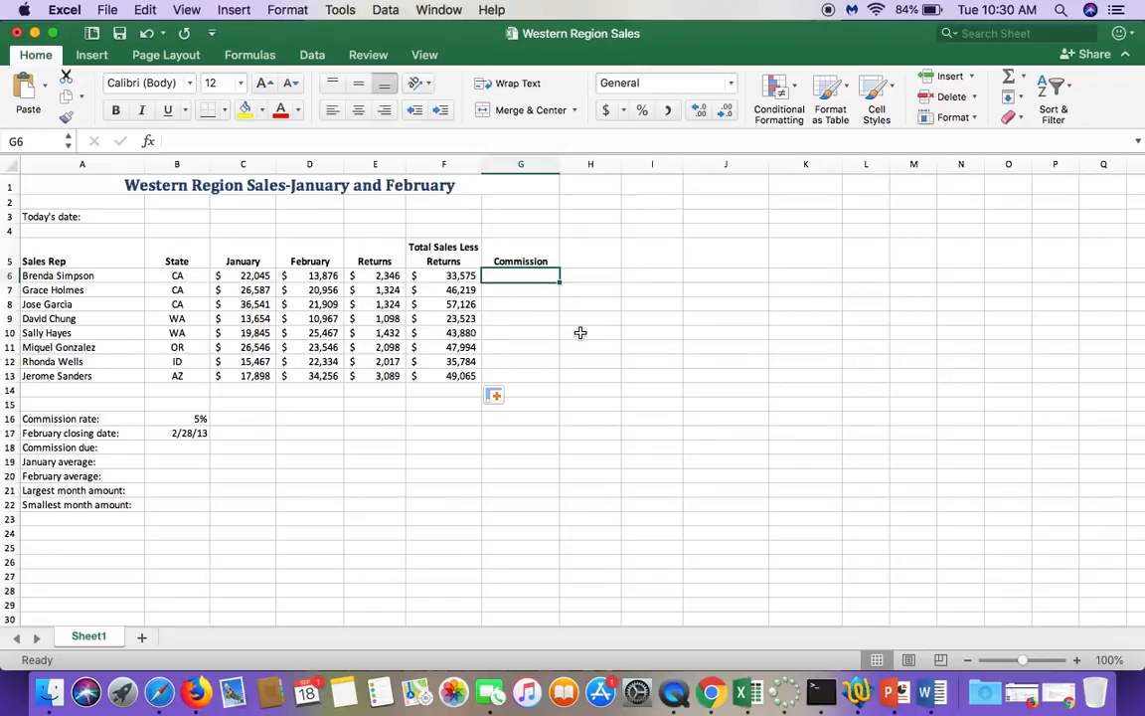
pyautogui.click(174, 417)
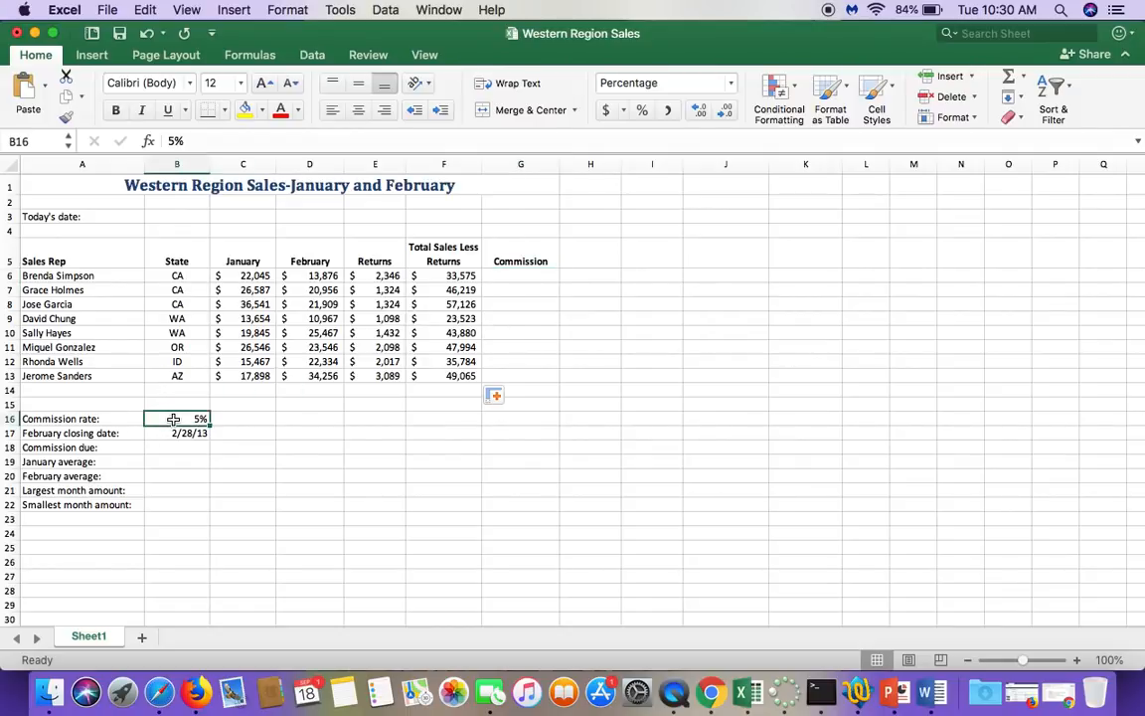
pyautogui.click(485, 277)
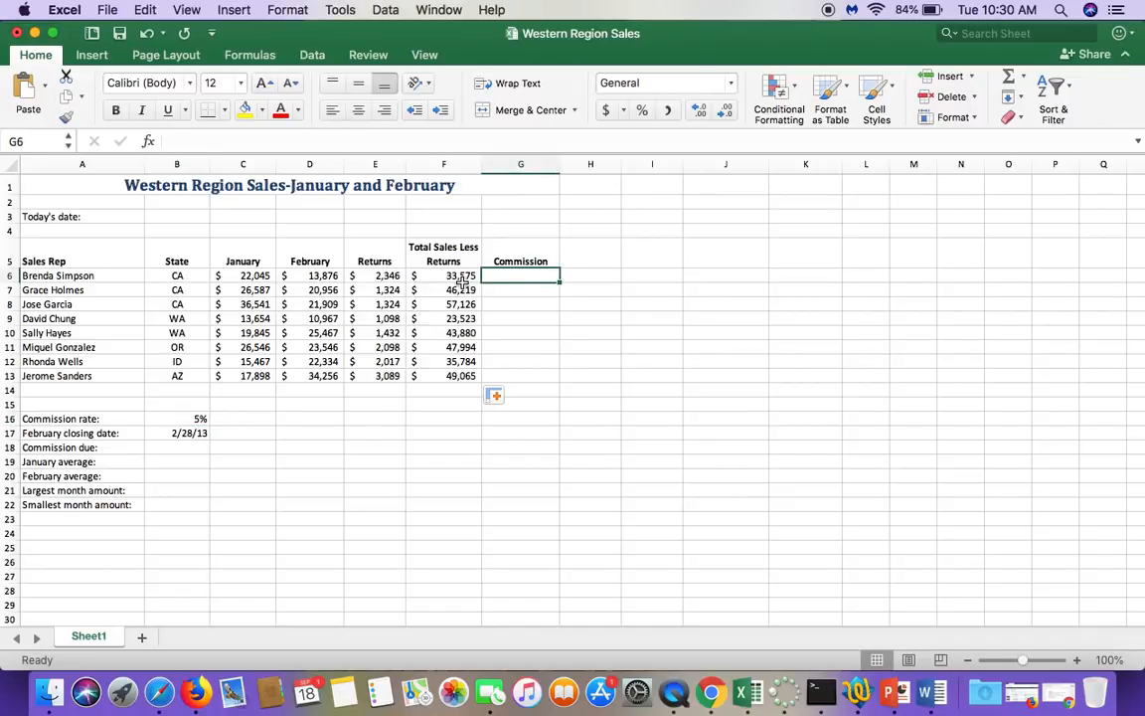
pyautogui.click(457, 276)
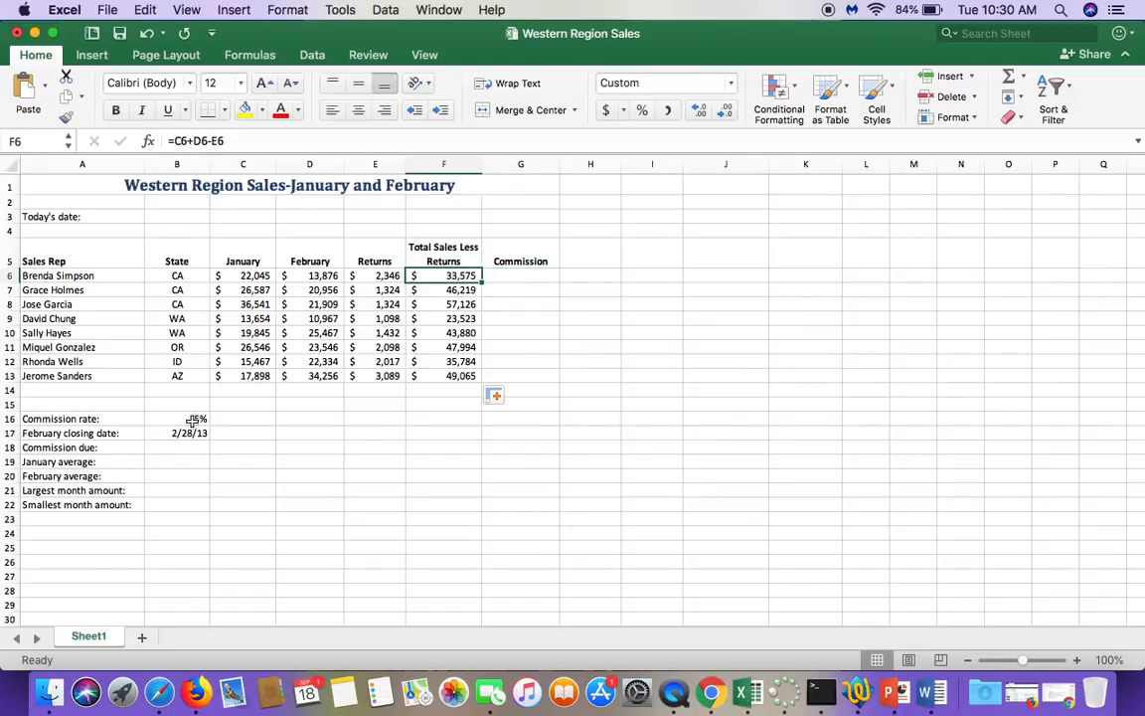
pyautogui.click(519, 275)
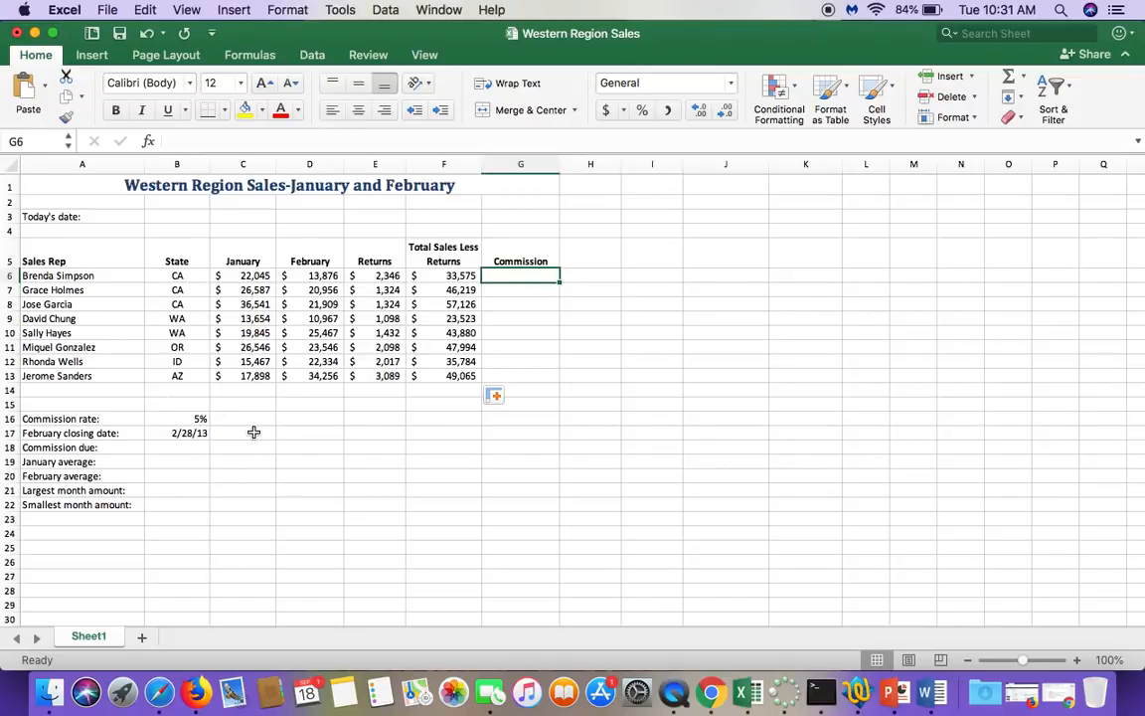
pyautogui.write('=')
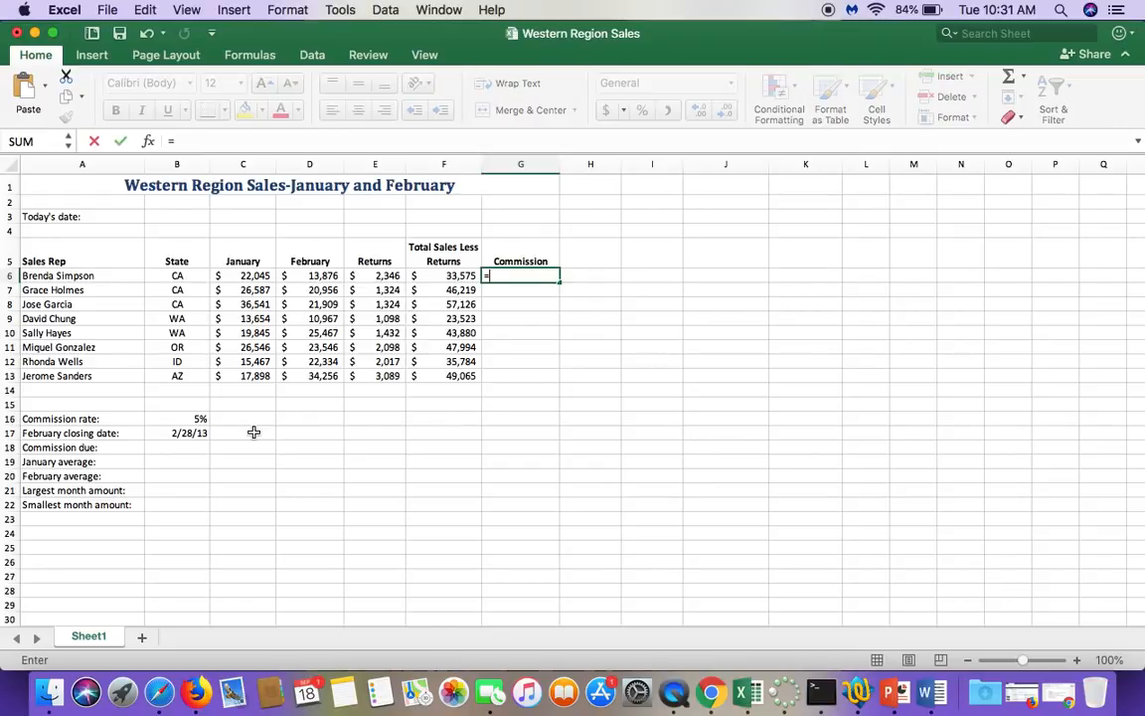
pyautogui.click(174, 416)
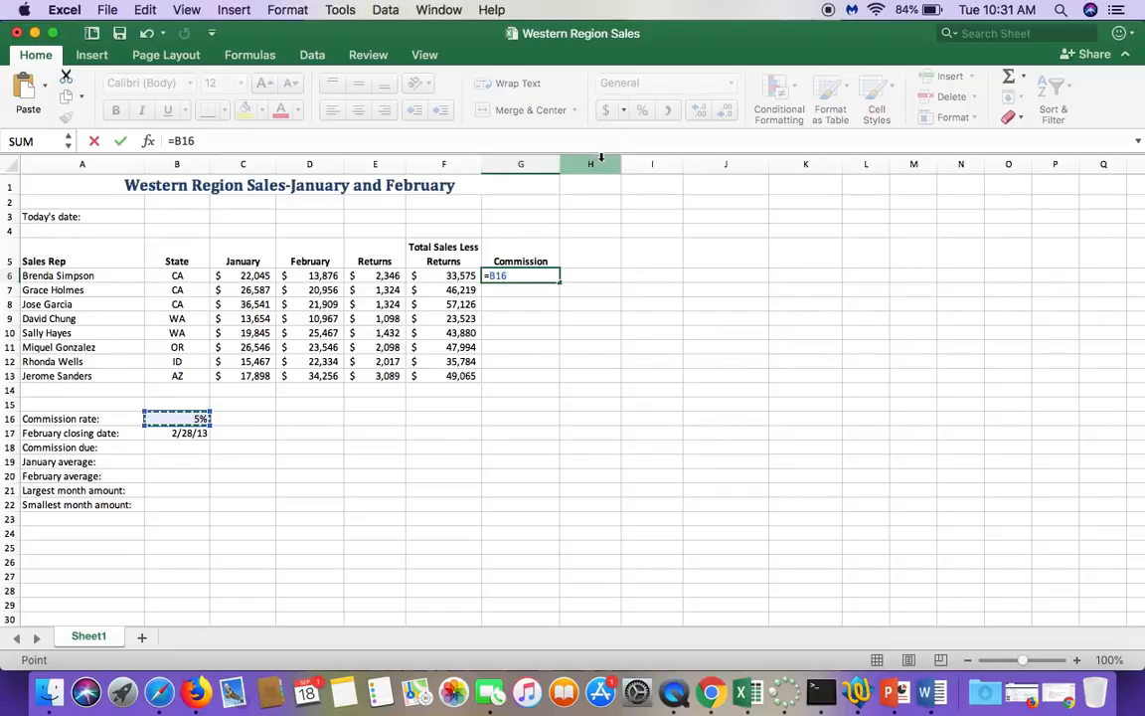
pyautogui.write('*')
pyautogui.click(447, 275)
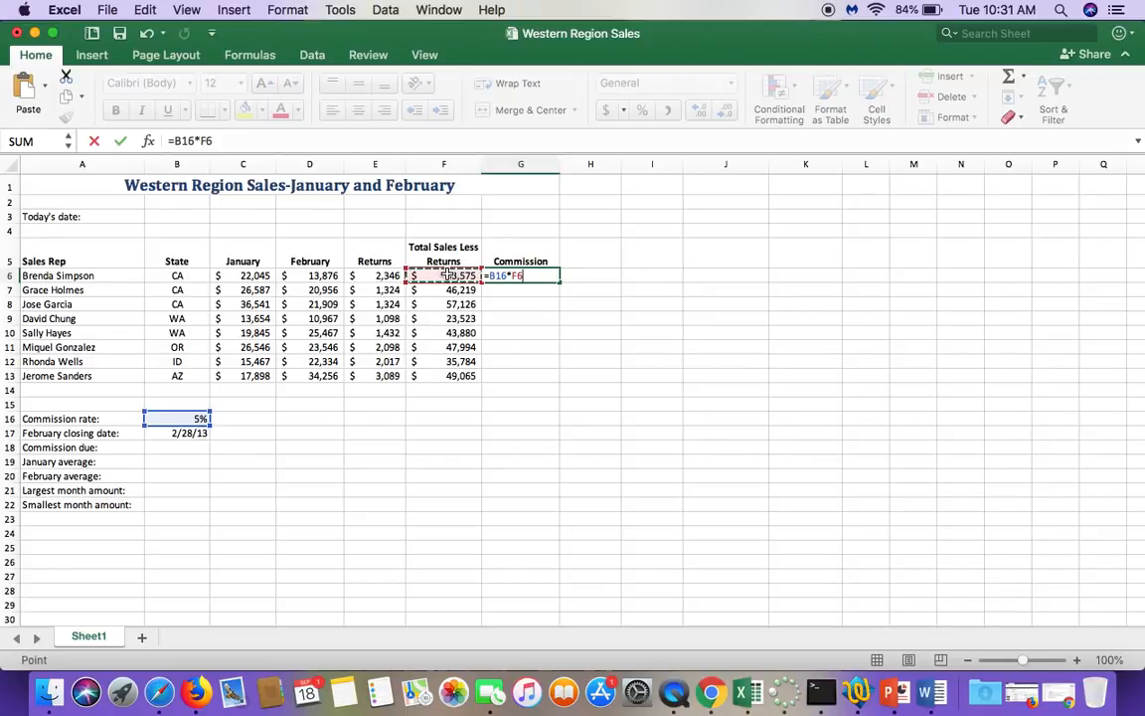
pyautogui.click(121, 142)
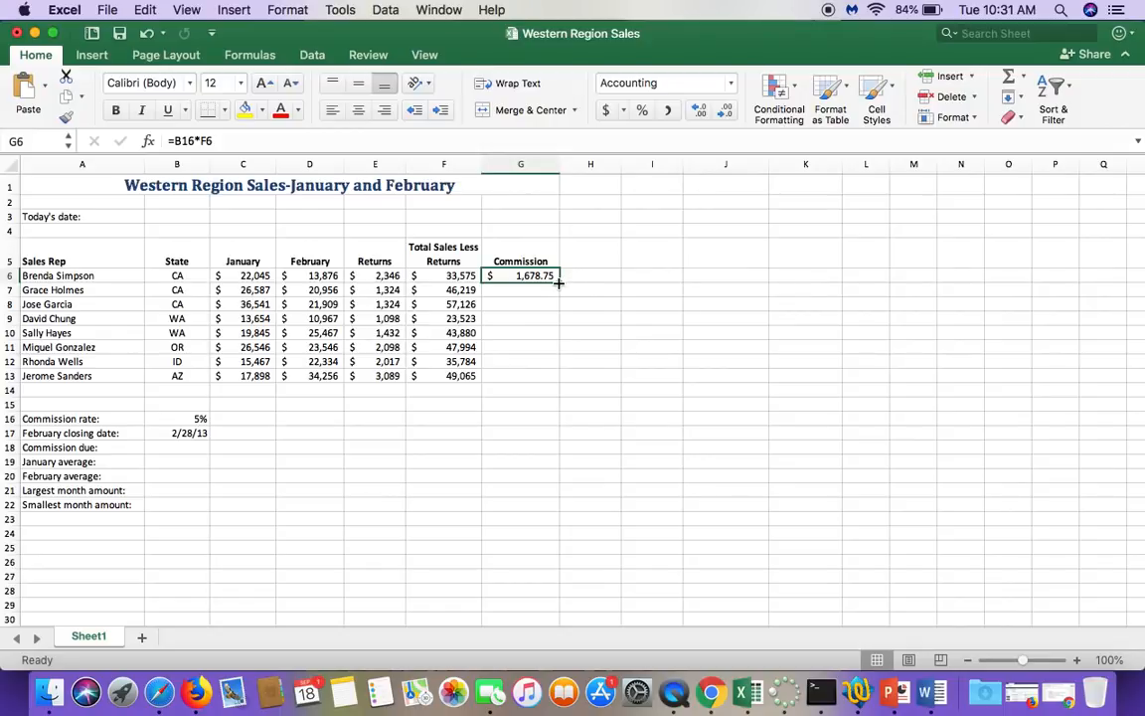
pyautogui.moveTo(559, 282); pyautogui.dragTo(554, 381)
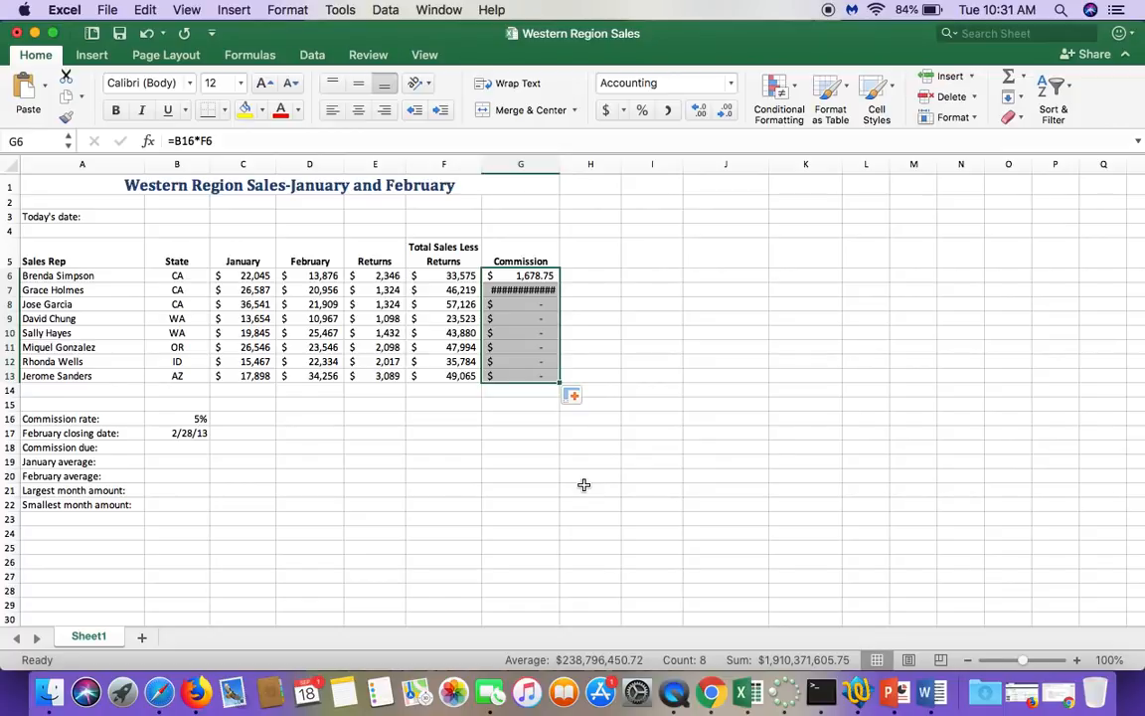
# Step: Display the worksheet's formulas, examine the cell references down the Commission column from G6, and return to the normal value display
pyautogui.hotkey('ctrl', '`')
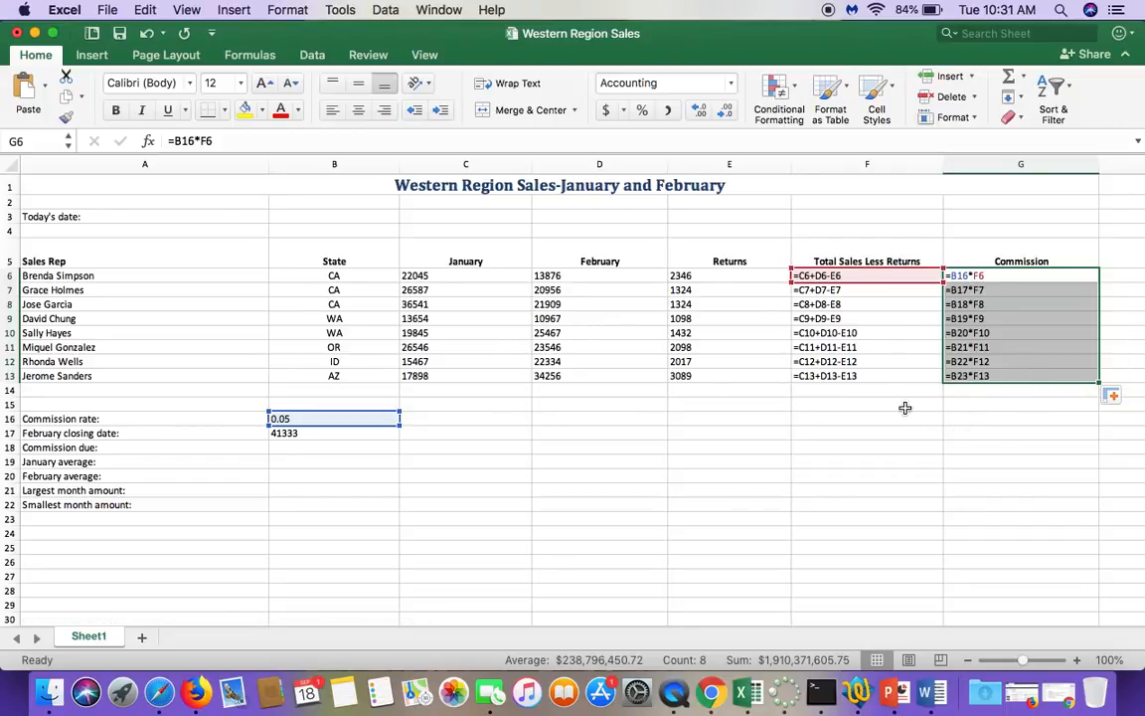
pyautogui.click(1011, 279)
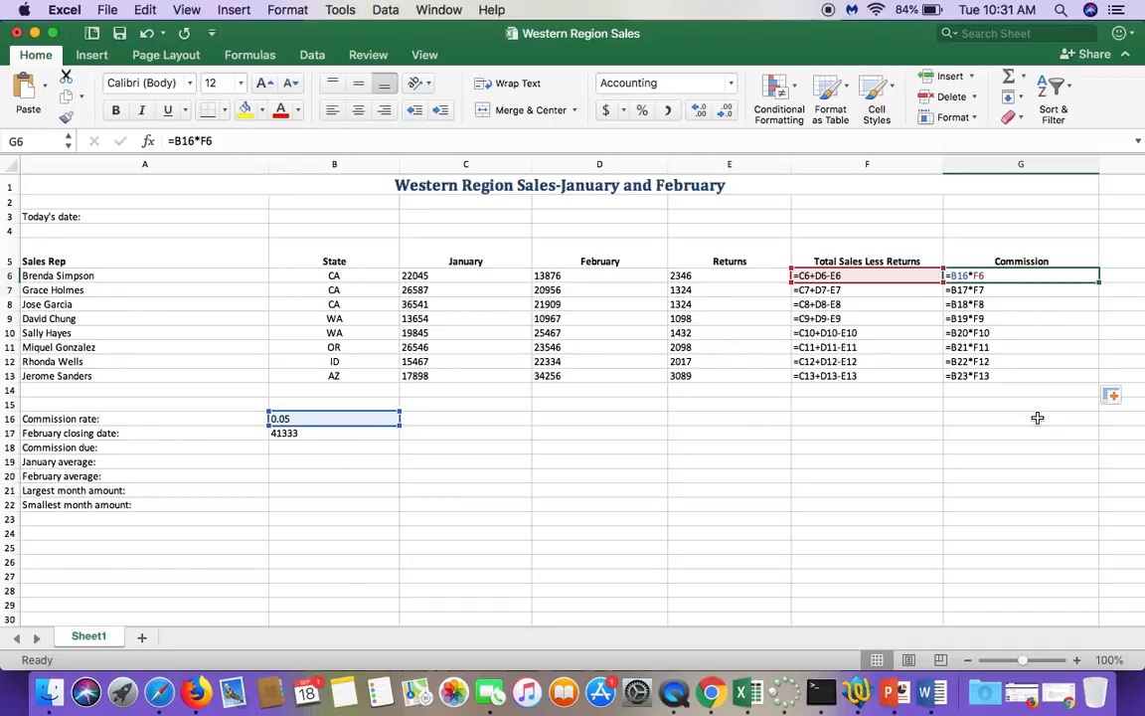
pyautogui.press('Down')
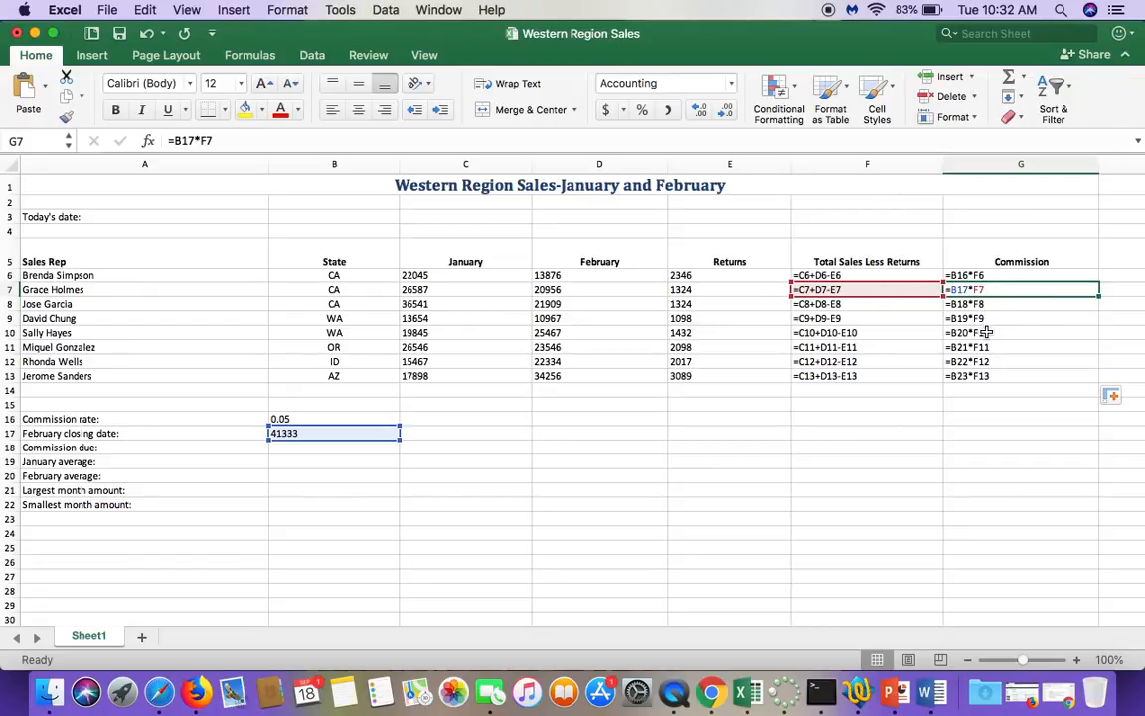
pyautogui.press('Down')
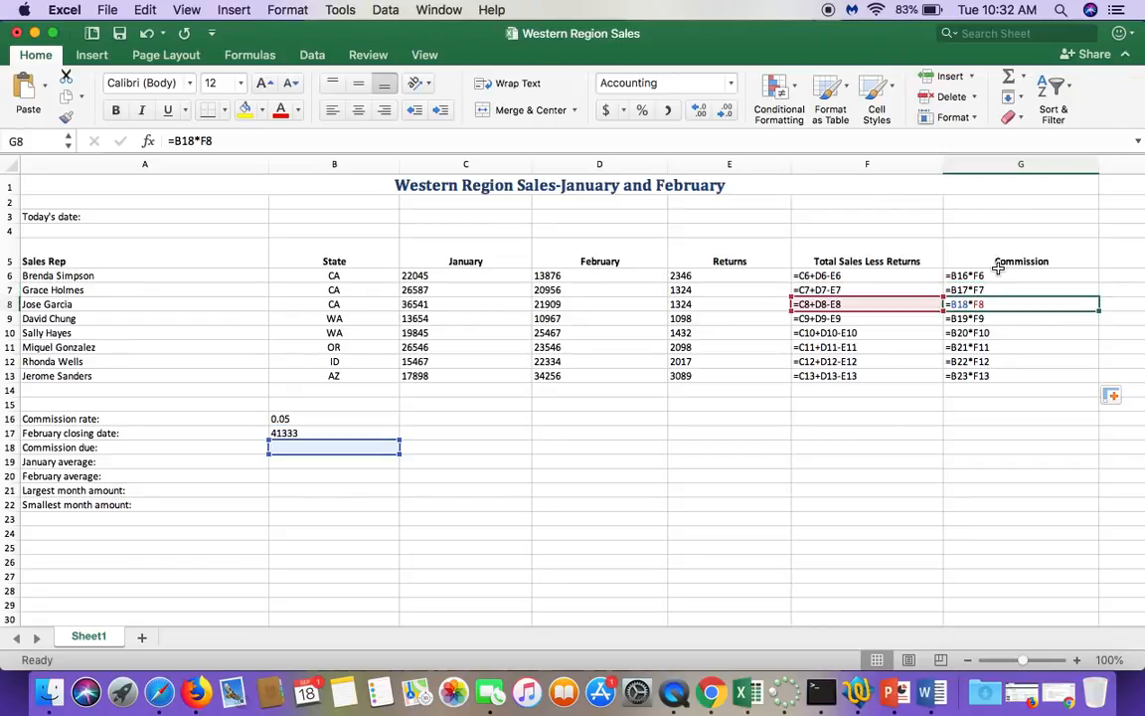
pyautogui.press('Down')
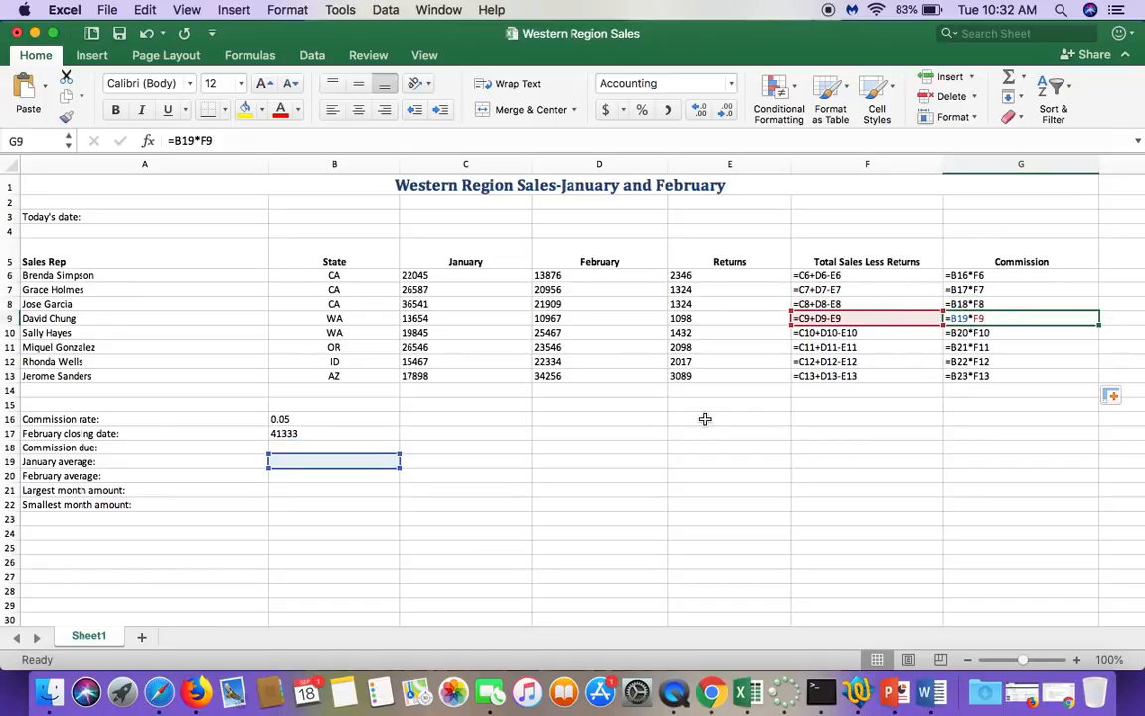
pyautogui.press('Down')
pyautogui.press('Down')
pyautogui.press('Down')
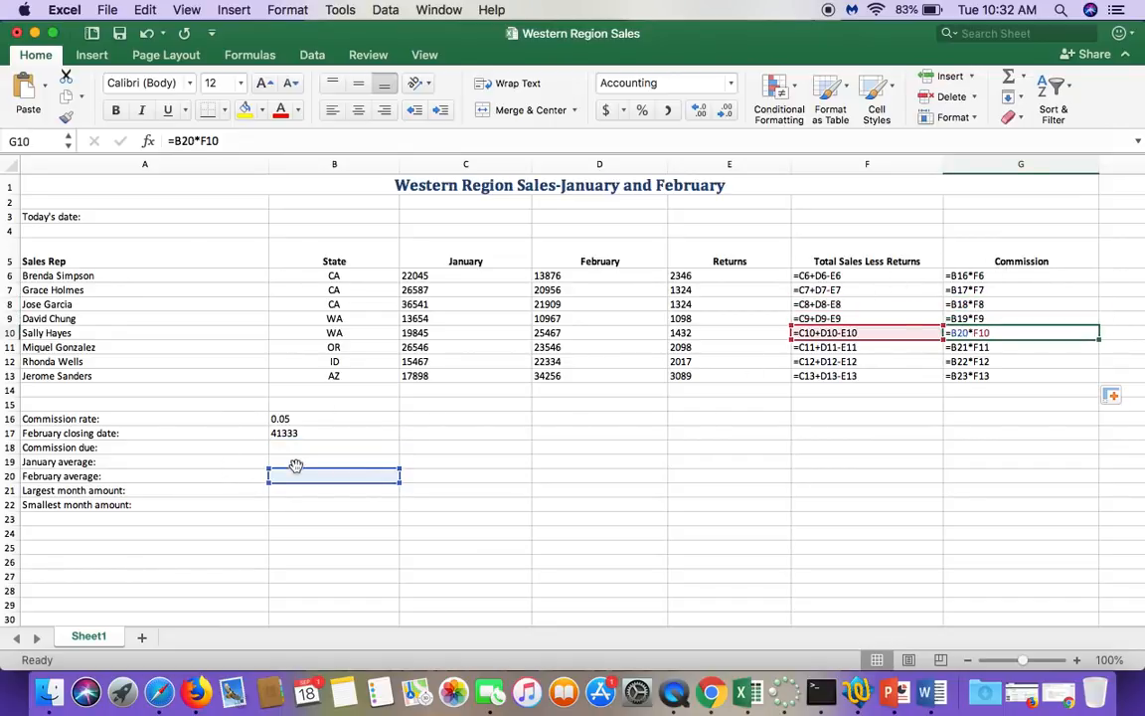
pyautogui.press('Down')
pyautogui.press('Down')
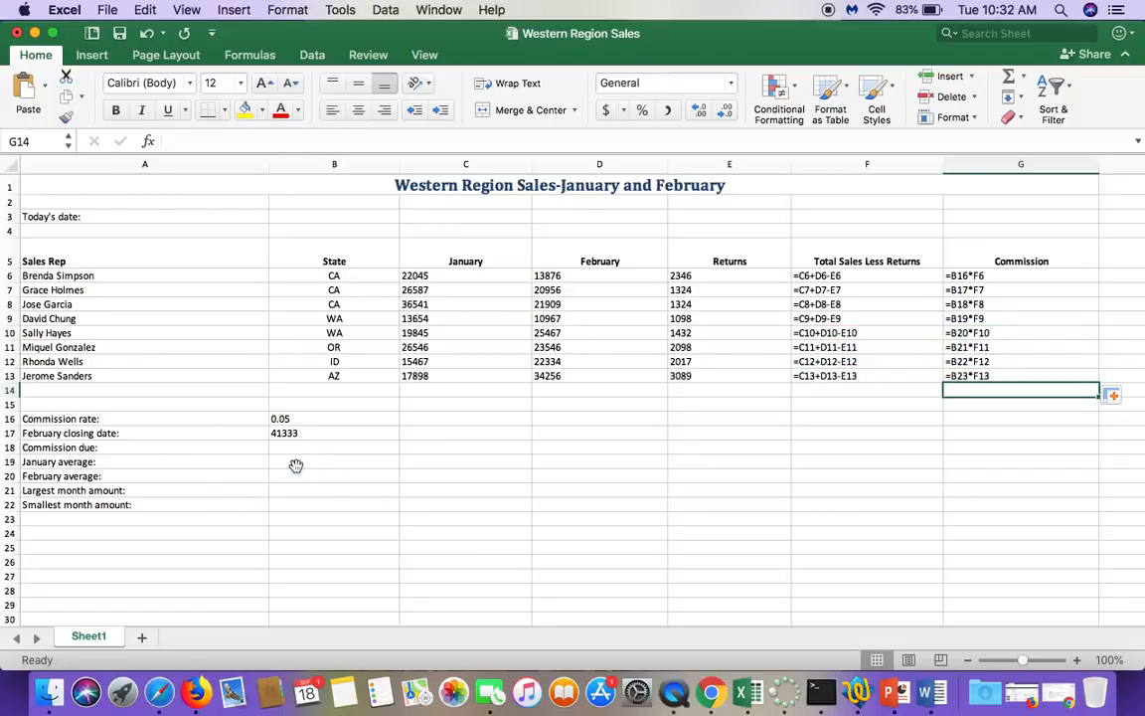
pyautogui.hotkey('ctrl', '`')
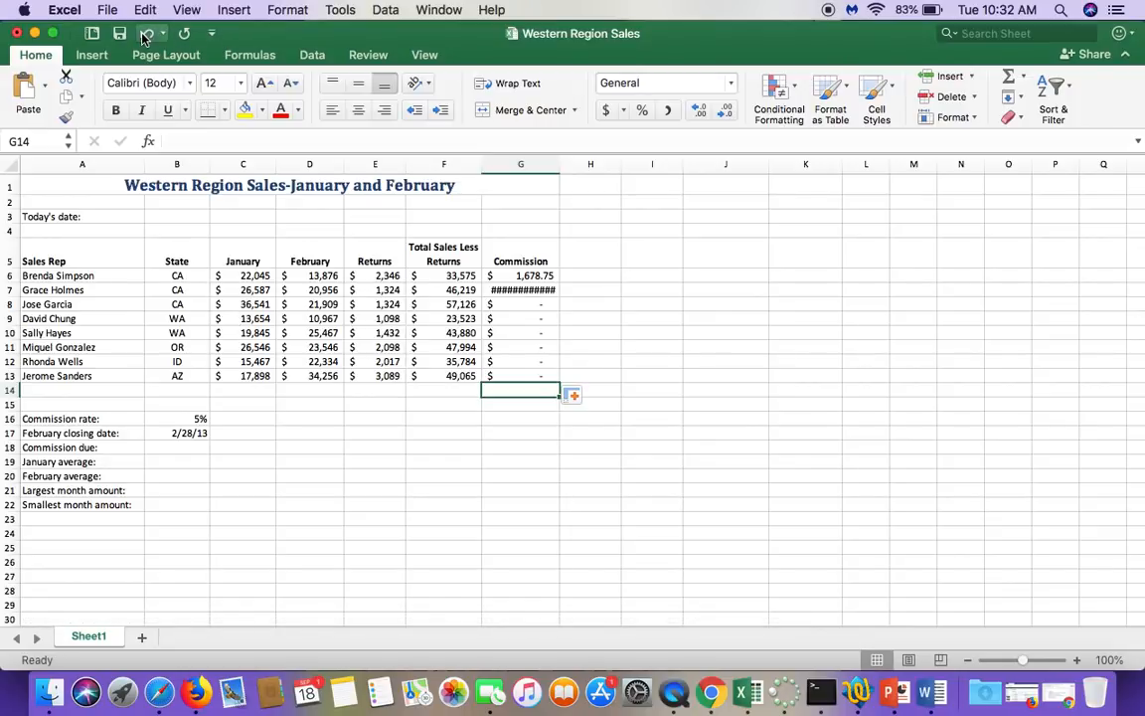
# Step: Undo the commission formula in G6 and its fill down to G13
pyautogui.click(144, 36)
pyautogui.click(144, 37)
pyautogui.click(144, 37)
pyautogui.click(670, 389)
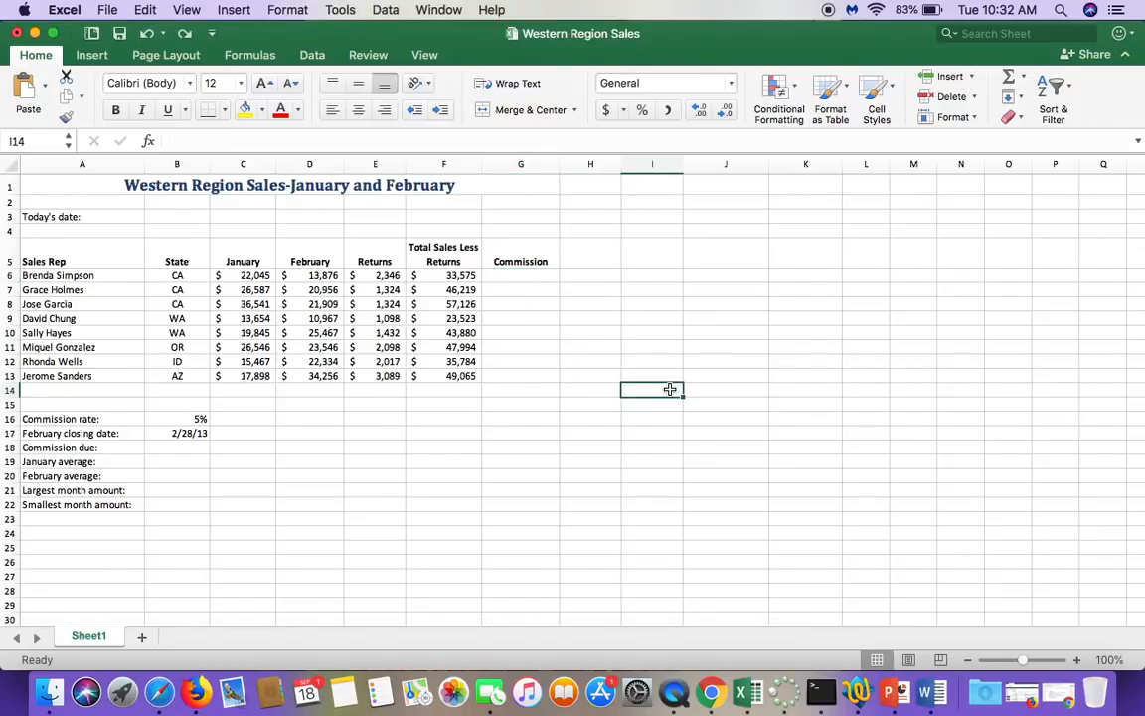
# Step: Calculate the commission in G6 with the absolute reference formula =$B$16*F6 and fill it down to G13
pyautogui.click(522, 278)
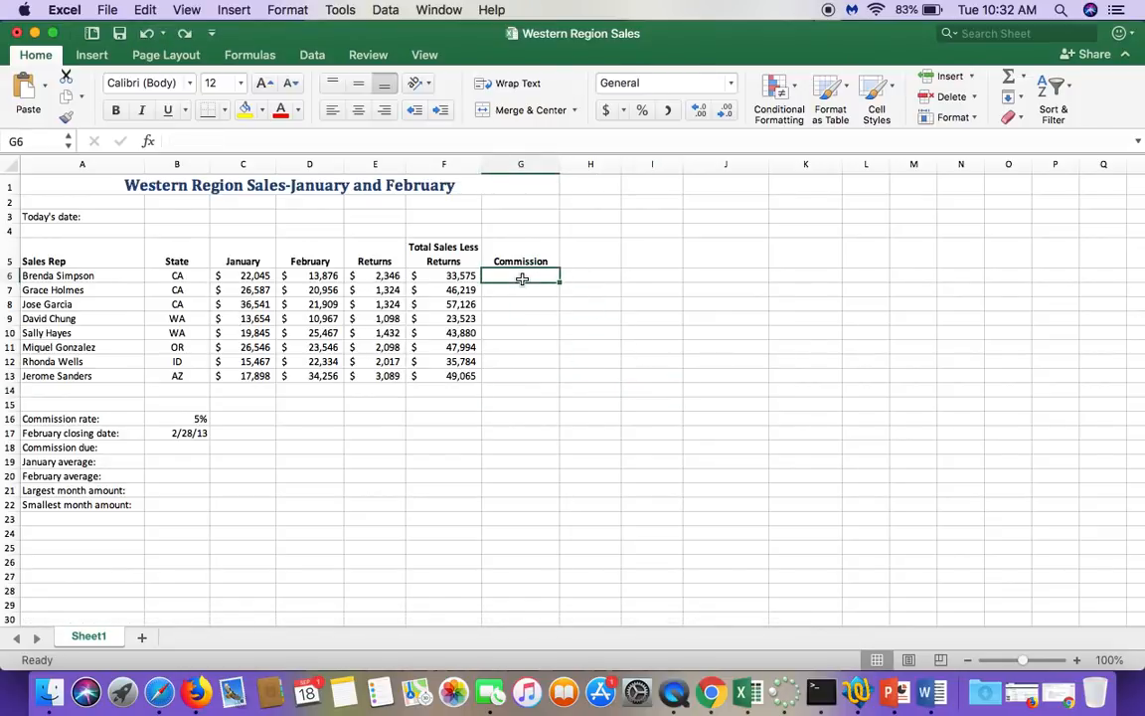
pyautogui.write('=')
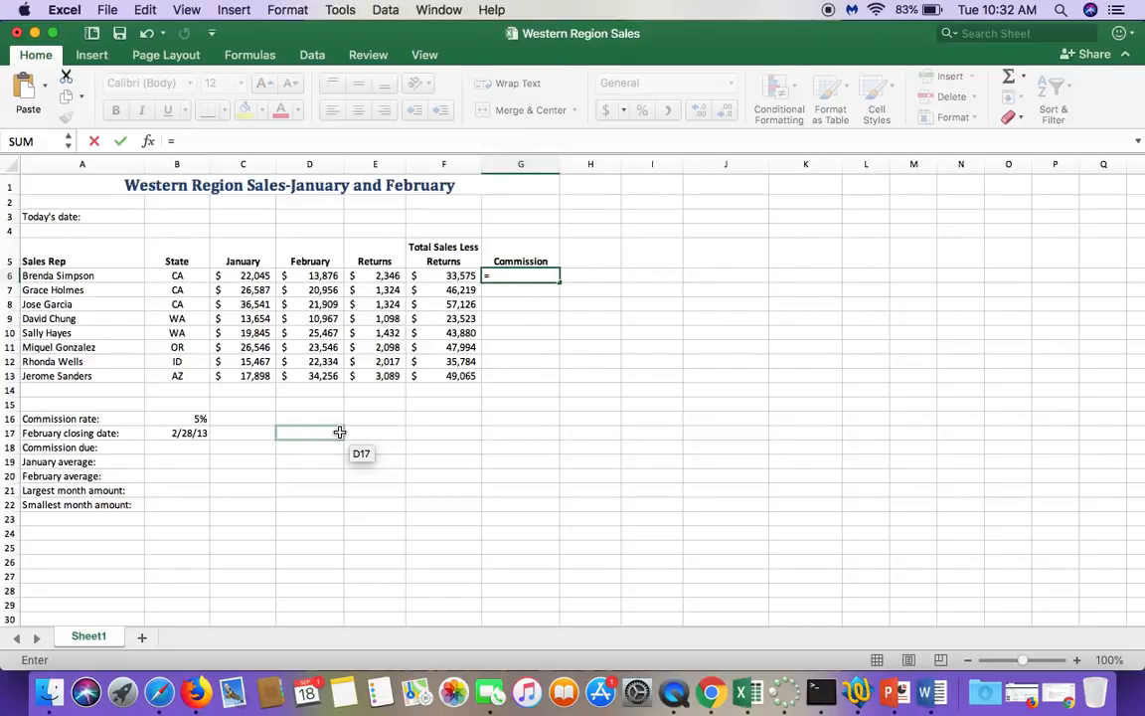
pyautogui.click(191, 418)
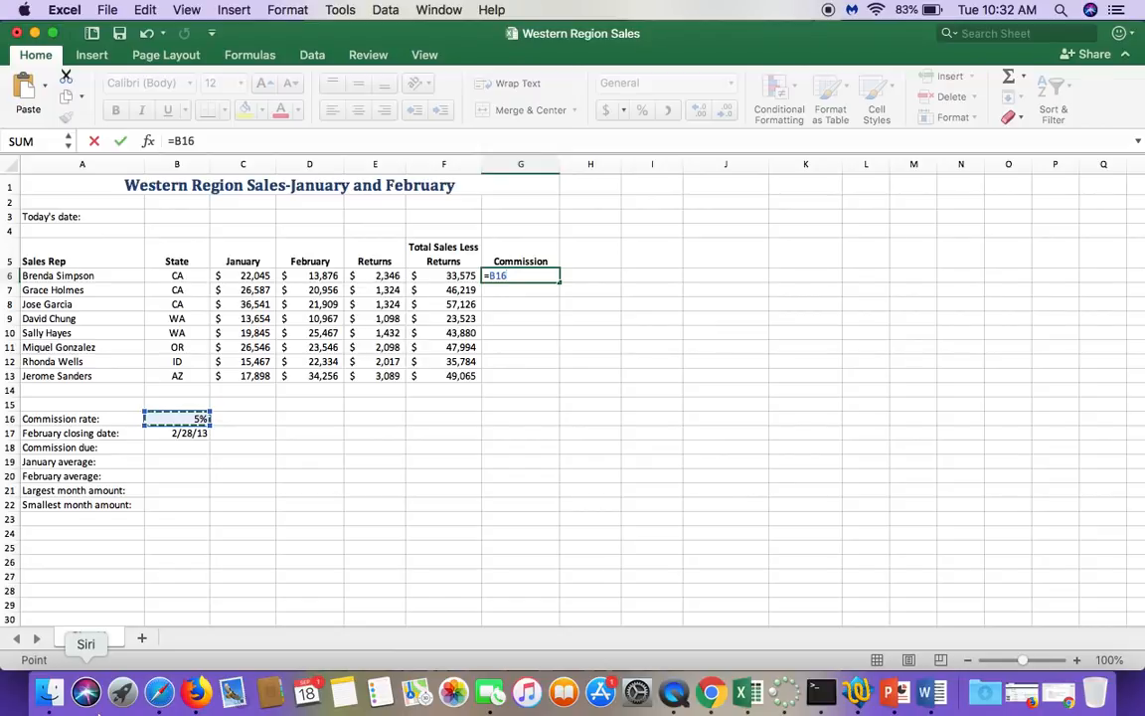
pyautogui.press('F4')
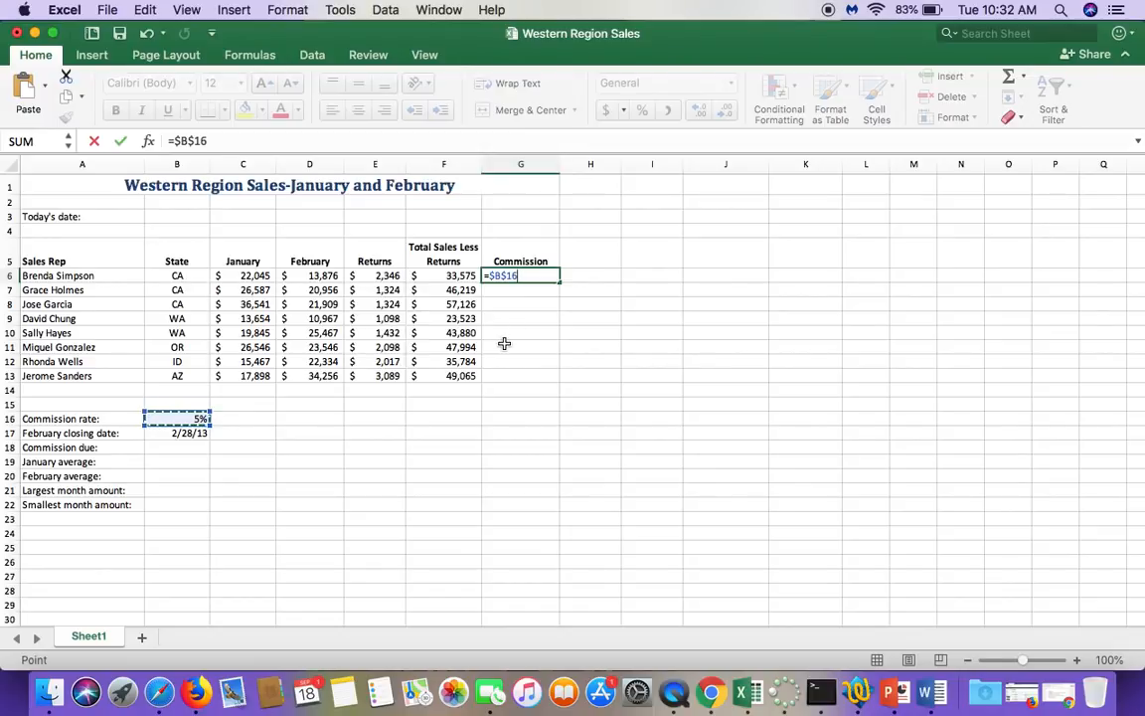
pyautogui.press('super+t')
pyautogui.press('super+t')
pyautogui.press('super+t')
pyautogui.press('super+t')
pyautogui.write('*')
pyautogui.click(442, 275)
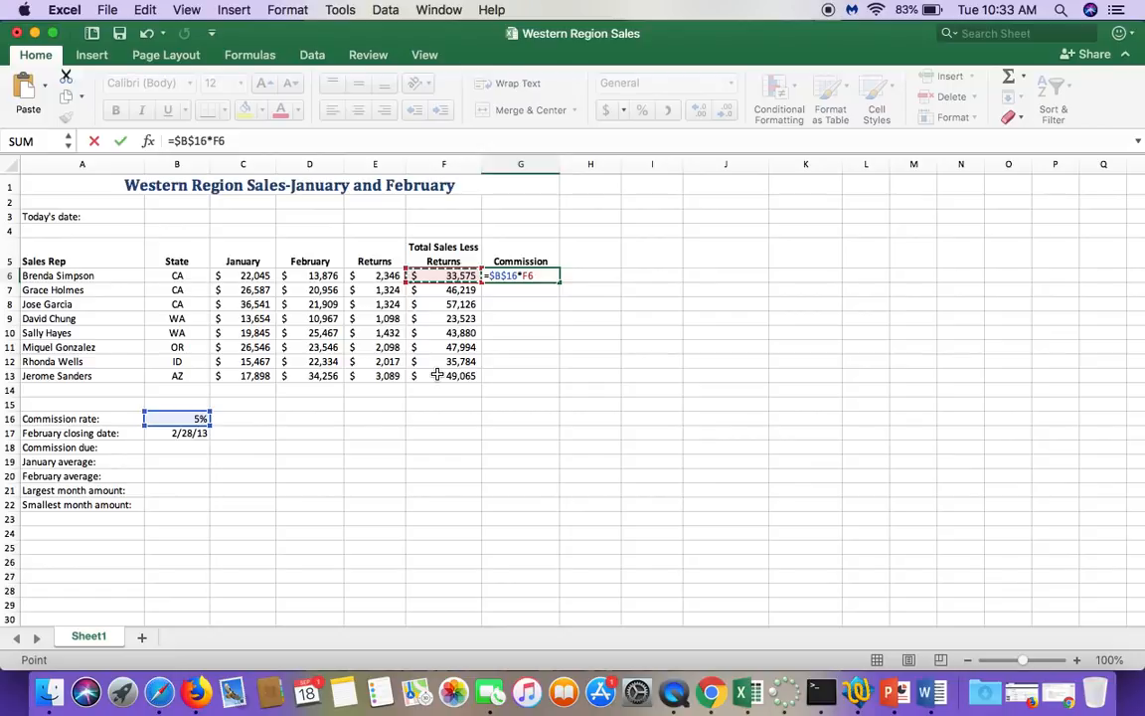
pyautogui.click(121, 141)
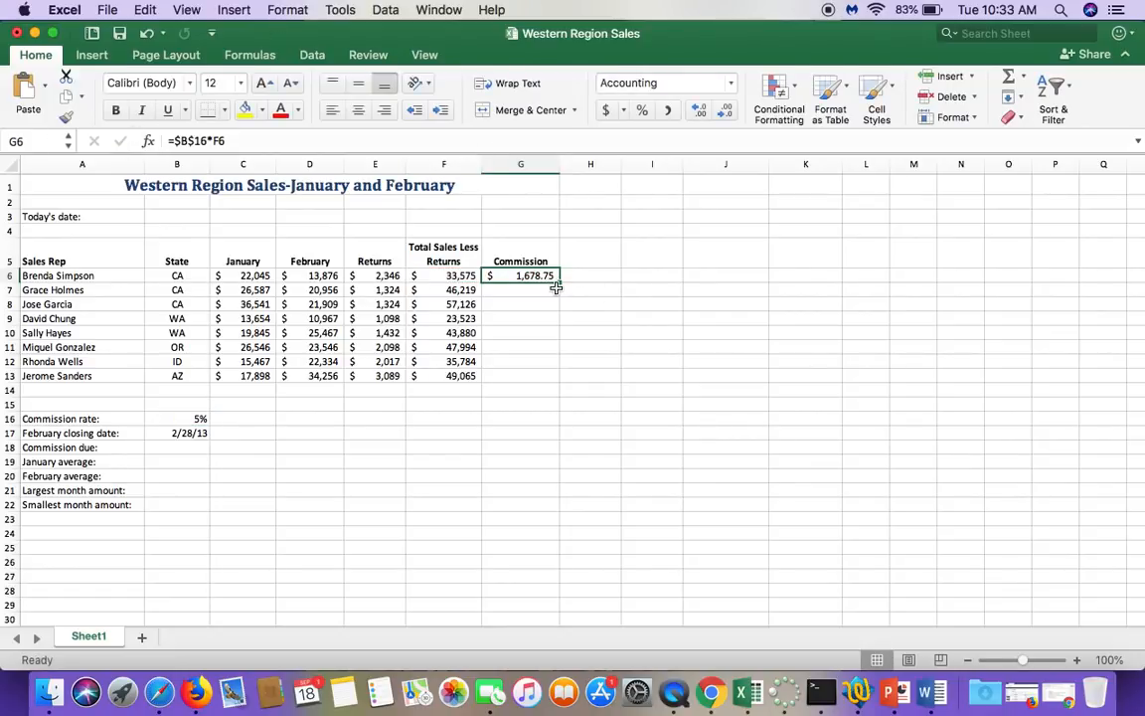
pyautogui.moveTo(559, 284); pyautogui.dragTo(552, 376)
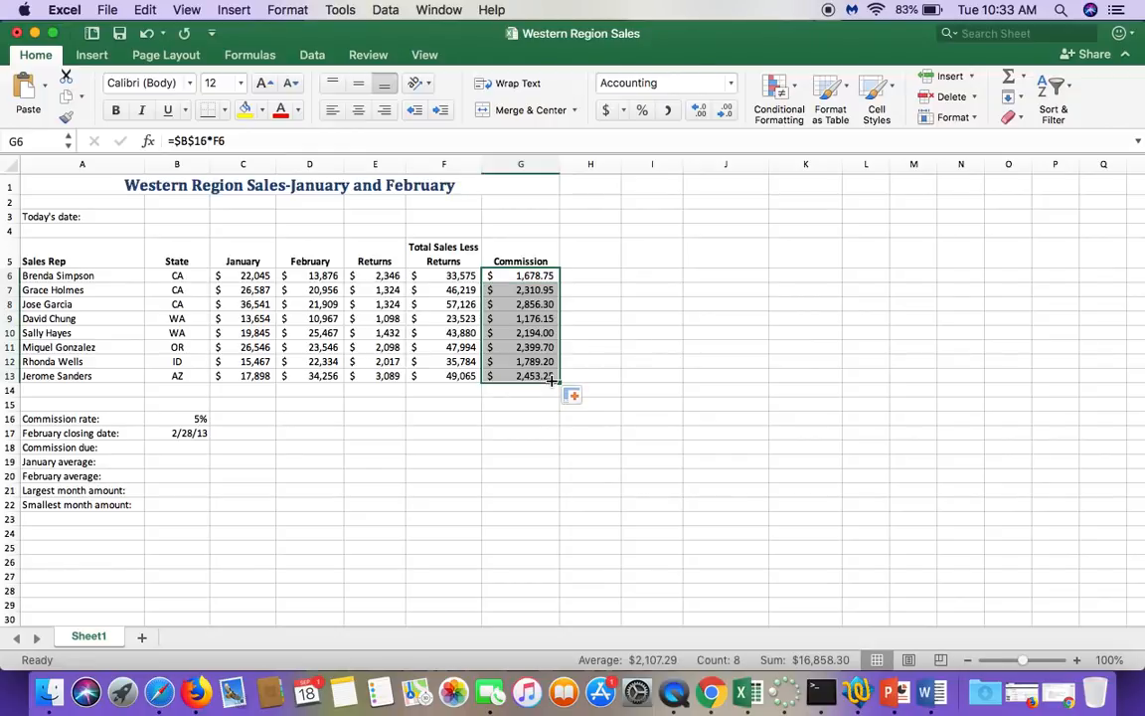
# Step: Check the cell references in the copied commission formulas in G7, G8 and G9
pyautogui.click(528, 291)
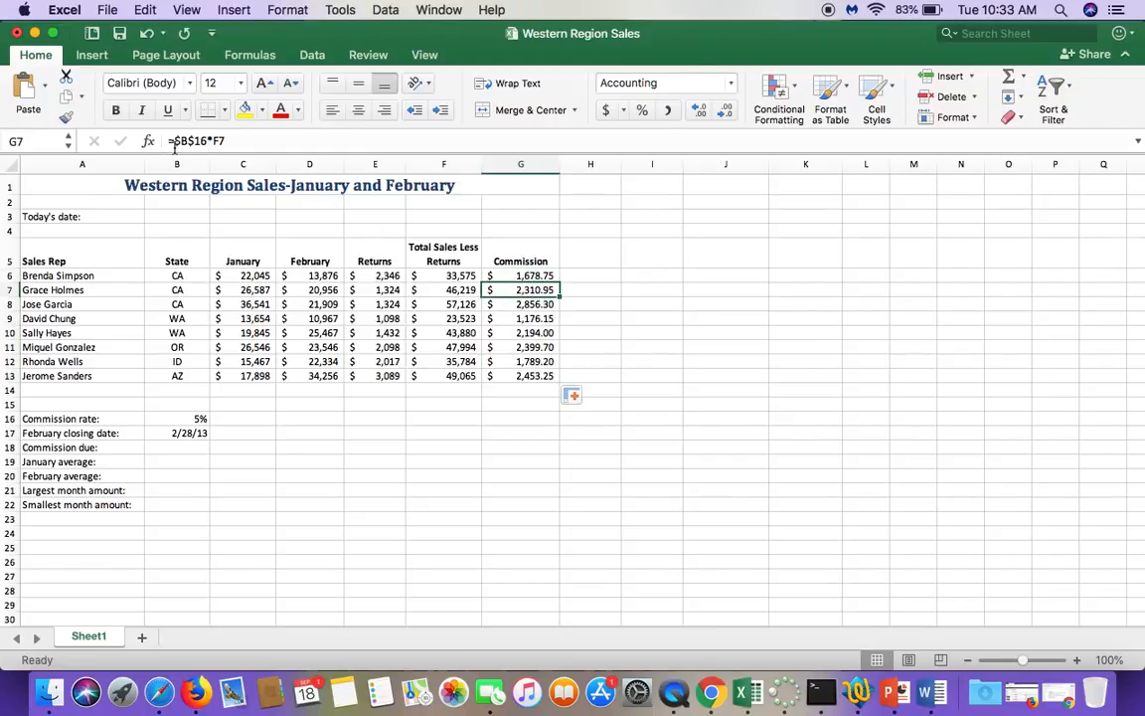
pyautogui.click(527, 304)
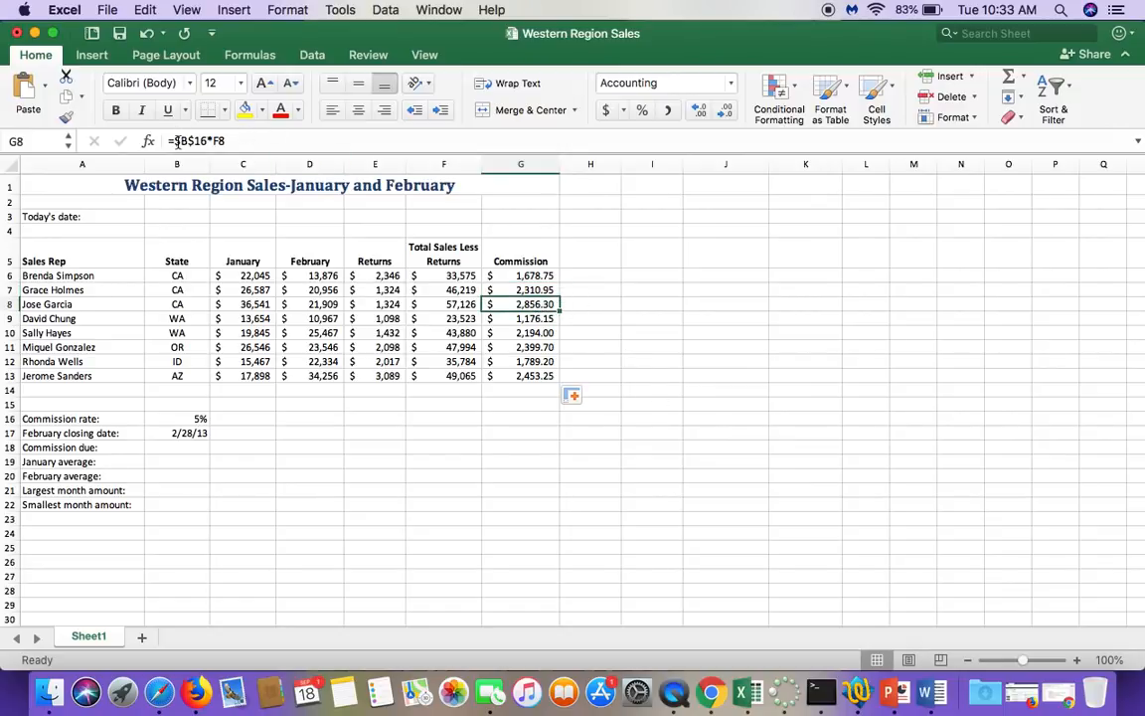
pyautogui.click(524, 318)
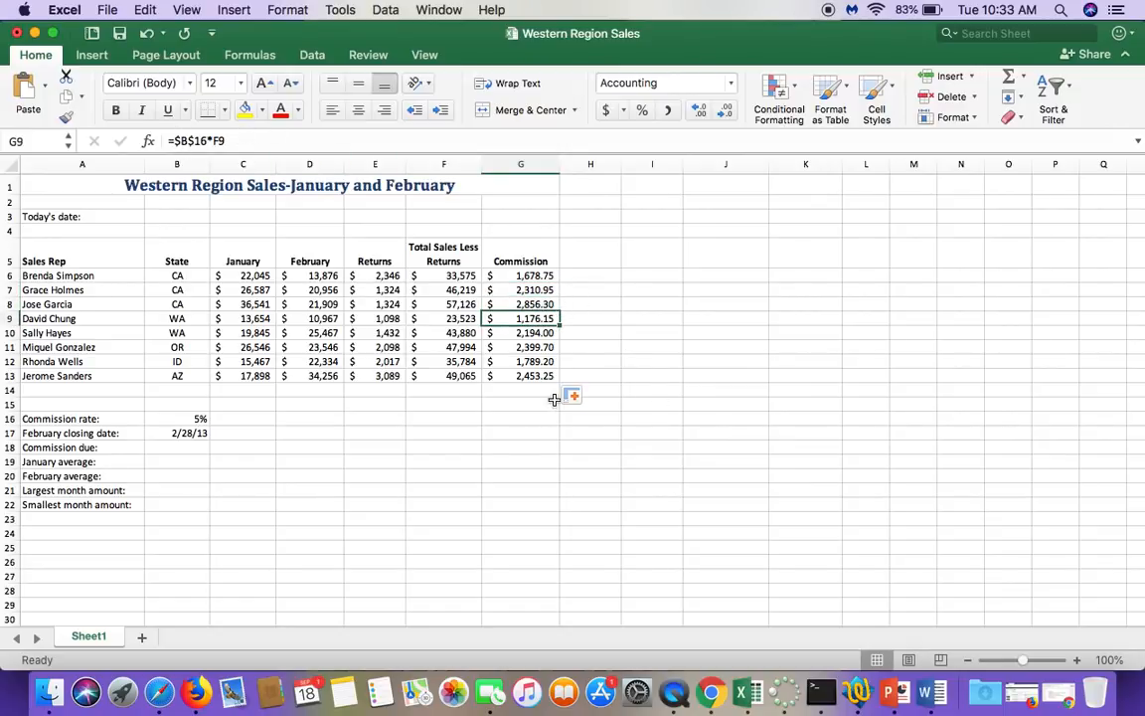
pyautogui.click(537, 430)
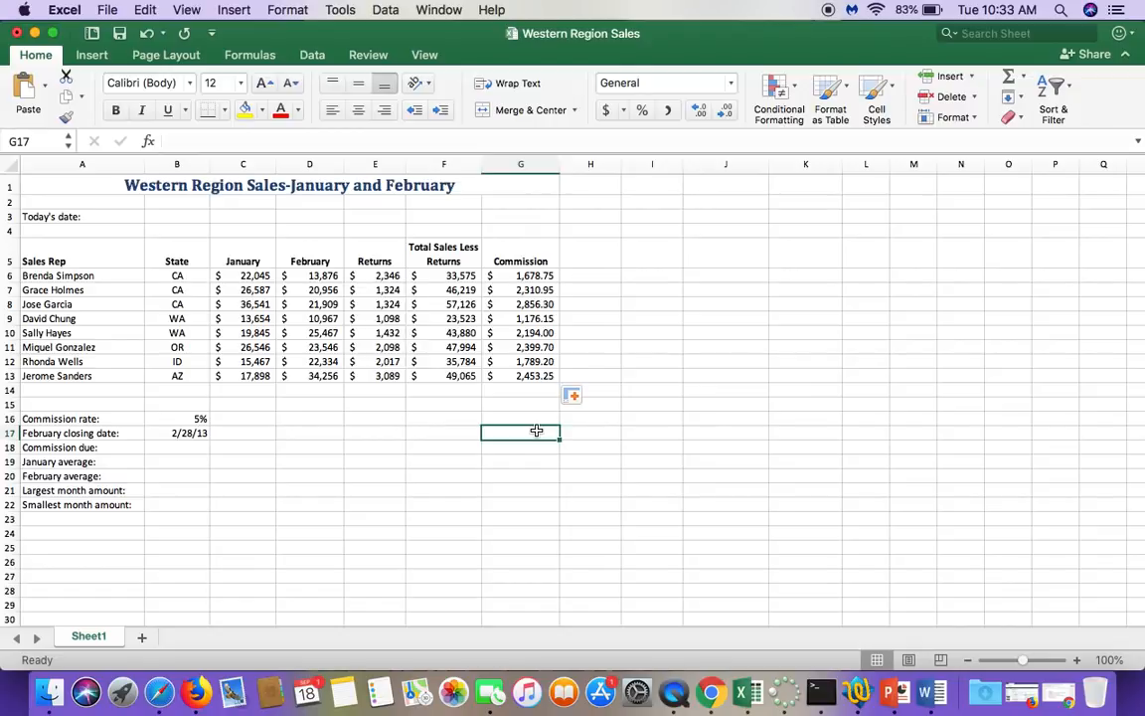